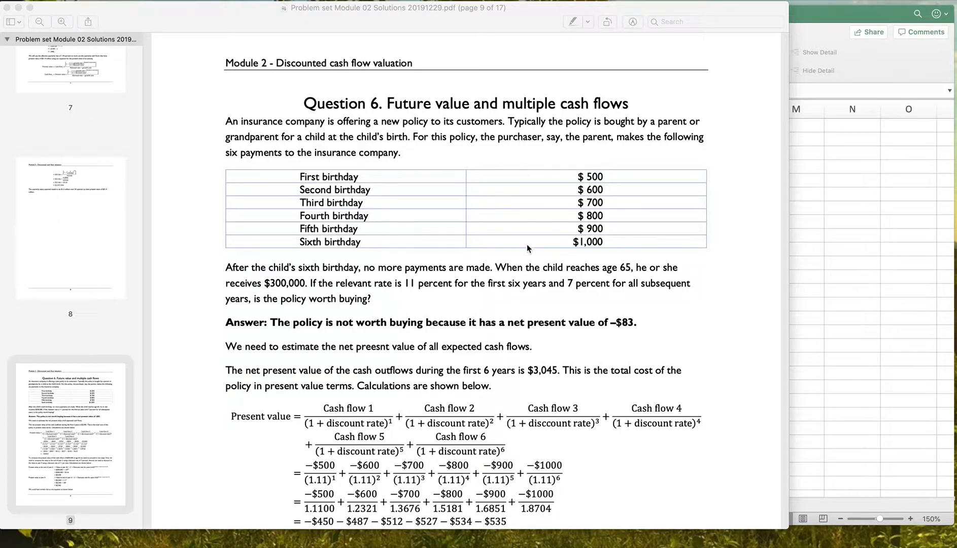
Switch to the Excel workbook and enter the years 0 through 6 down column B, starting at B3
{"action": "left_click", "coordinate": [809, 212]}
{"action": "left_click", "coordinate": [171, 149]}
{"action": "type", "text": "0"}
{"action": "key", "text": "Return"}
{"action": "type", "text": "1"}
{"action": "key", "text": "Return"}
{"action": "type", "text": "2"}
{"action": "key", "text": "Return"}
{"action": "type", "text": "3"}
{"action": "key", "text": "Return"}
{"action": "type", "text": "4 5"}
{"action": "key", "text": "Return"}
{"action": "type", "text": "6"}
{"action": "key", "text": "Return"}
Check the birthday payments in the problem set PDF and enter 500, 600, 700 and 800 in C4:C7 of the Excel workbook
{"action": "left_click", "coordinate": [57, 138]}
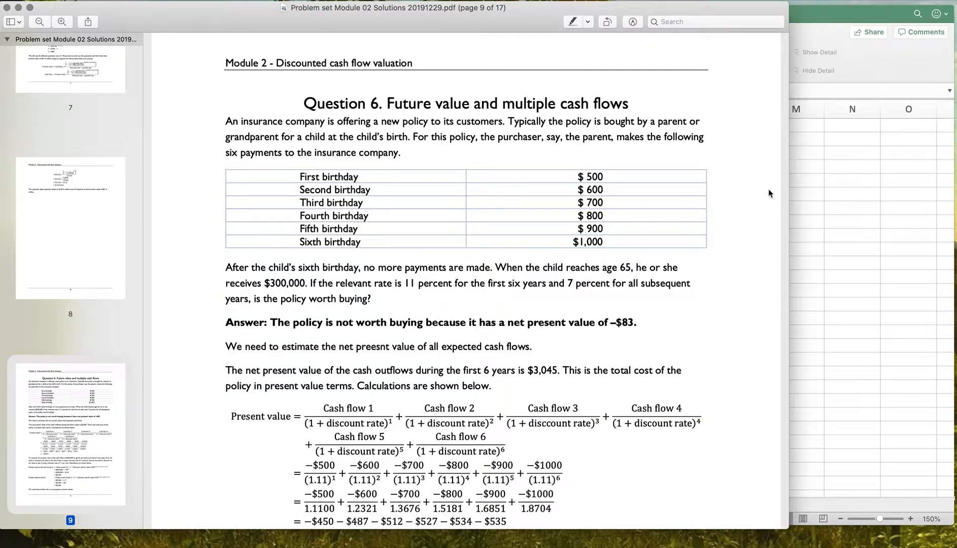
{"action": "left_click", "coordinate": [838, 201]}
{"action": "left_click", "coordinate": [253, 153]}
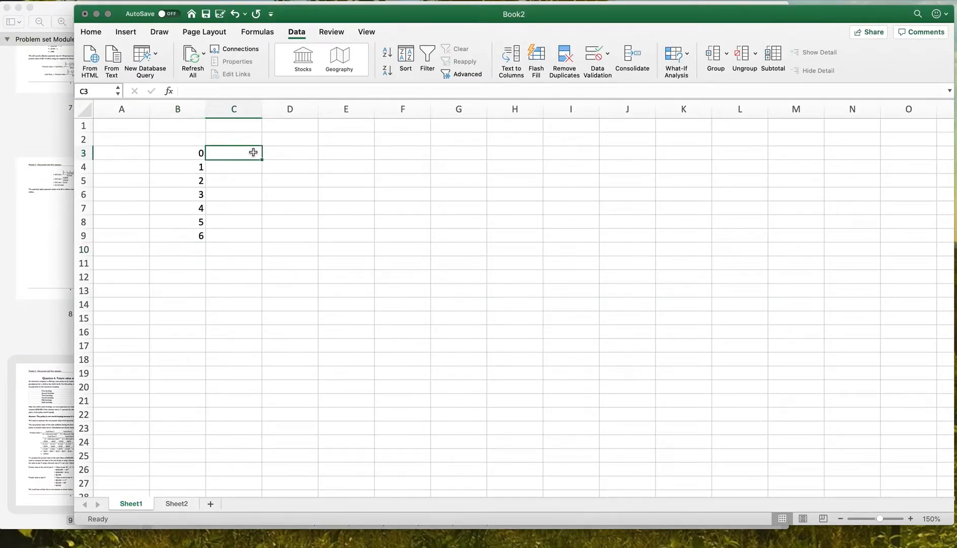
{"action": "key", "text": "Return"}
{"action": "type", "text": "500"}
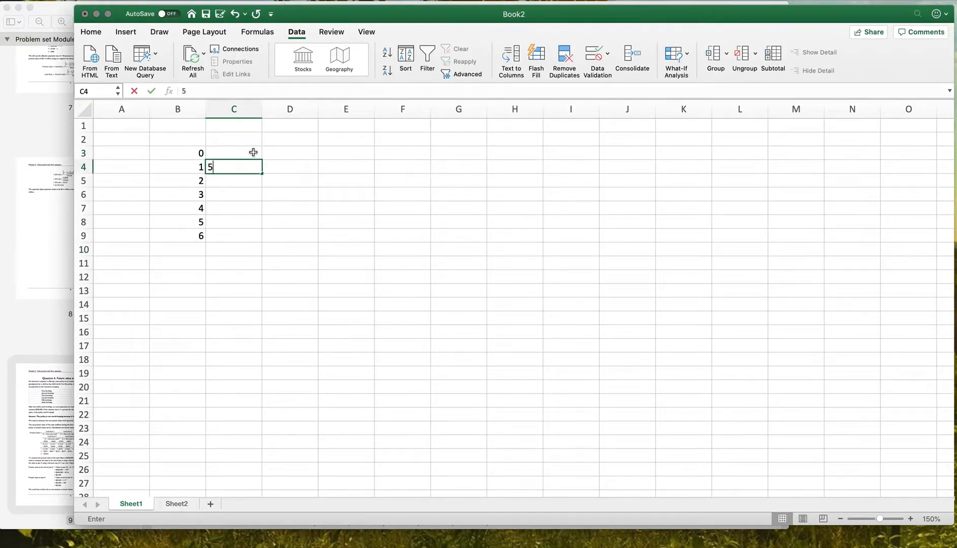
{"action": "key", "text": "Return"}
{"action": "type", "text": "600"}
{"action": "key", "text": "Return"}
{"action": "type", "text": "700"}
{"action": "key", "text": "Return"}
{"action": "type", "text": "800"}
{"action": "key", "text": "Return"}
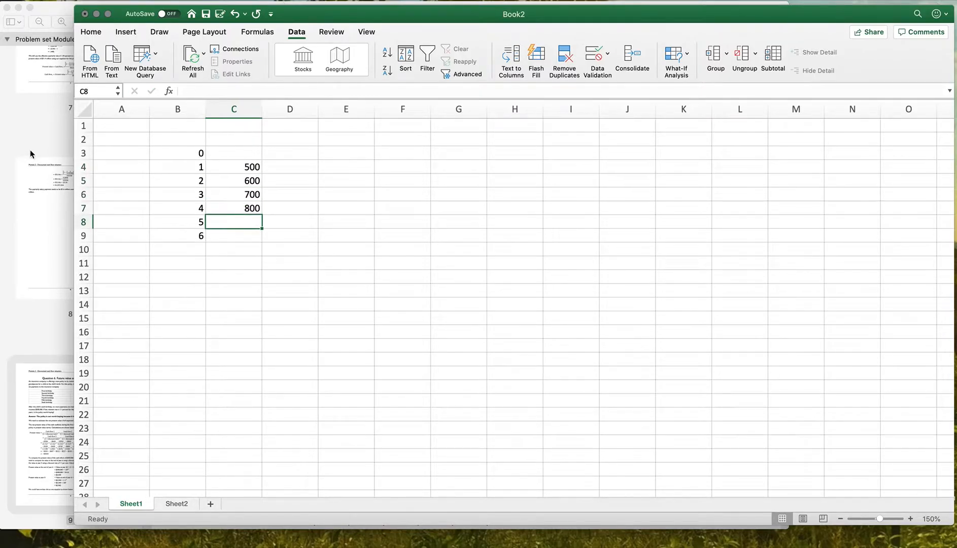
Check the last two payments in the PDF and enter 900 and 1000 in C8:C9 of the workbook
{"action": "left_click", "coordinate": [31, 150]}
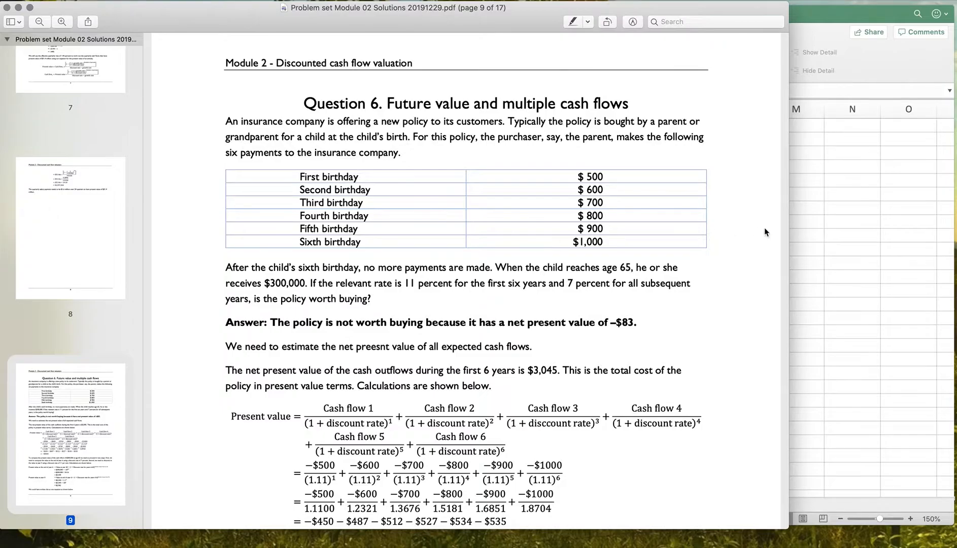
{"action": "left_click", "coordinate": [828, 237]}
{"action": "type", "text": "900"}
{"action": "key", "text": "Return"}
{"action": "type", "text": "1000"}
{"action": "key", "text": "Return"}
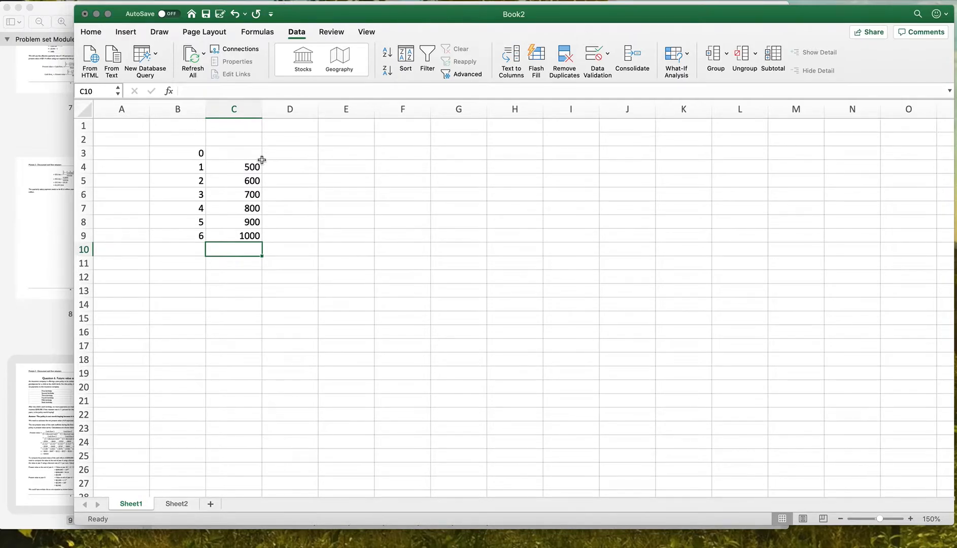
Enter the headers Payment, Present Value and Net Present Value in C2:E2, and widen column D to fit its header
{"action": "left_click", "coordinate": [240, 142]}
{"action": "type", "text": "Payment"}
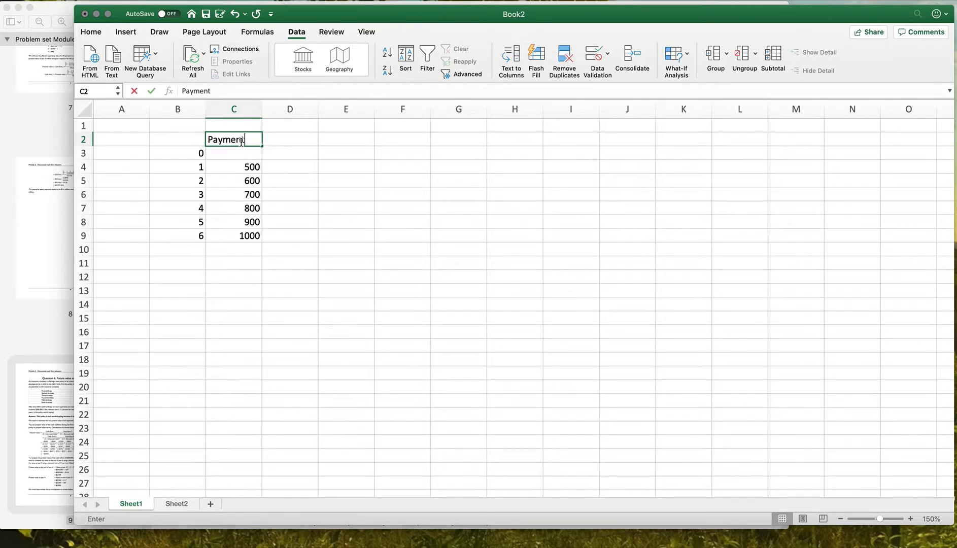
{"action": "key", "text": "Tab"}
{"action": "type", "text": "Present Value"}
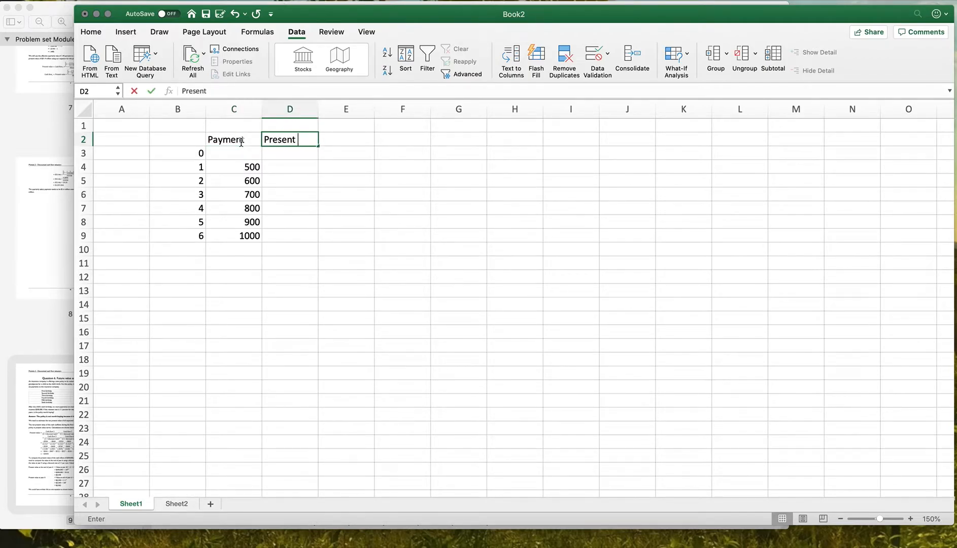
{"action": "key", "text": "Tab"}
{"action": "type", "text": "Net Present Value"}
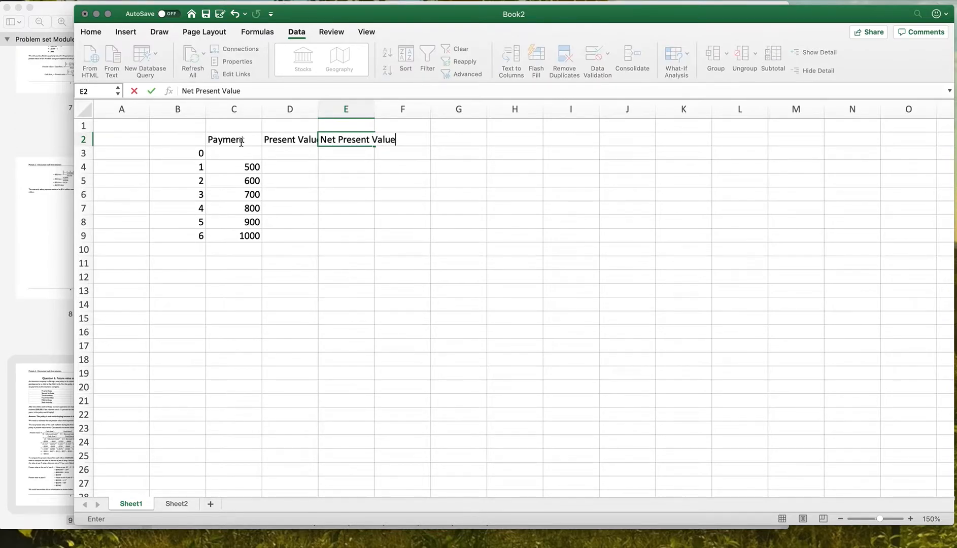
{"action": "key", "text": "Return"}
{"action": "left_click_drag", "start_coordinate": [318, 109], "coordinate": [323, 108]}
Insert a blank row above the header row
{"action": "left_click", "coordinate": [83, 139]}
{"action": "right_click", "coordinate": [83, 140]}
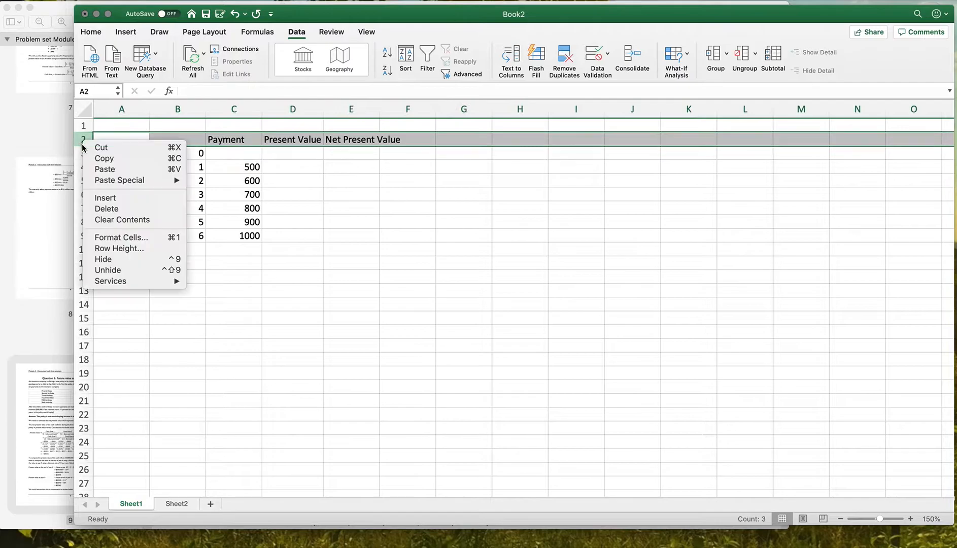
{"action": "left_click", "coordinate": [105, 198]}
Label C1 as Interest Rate, check the first six years' rate in the PDF, and enter 0.11 in D1
{"action": "left_click", "coordinate": [216, 126]}
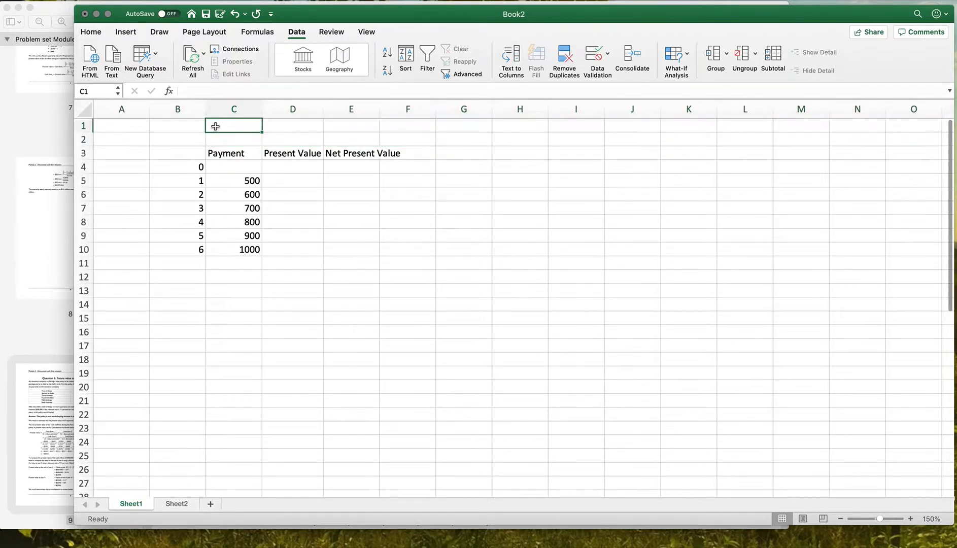
{"action": "type", "text": "Interest Rate"}
{"action": "key", "text": "Tab"}
{"action": "left_click", "coordinate": [66, 120]}
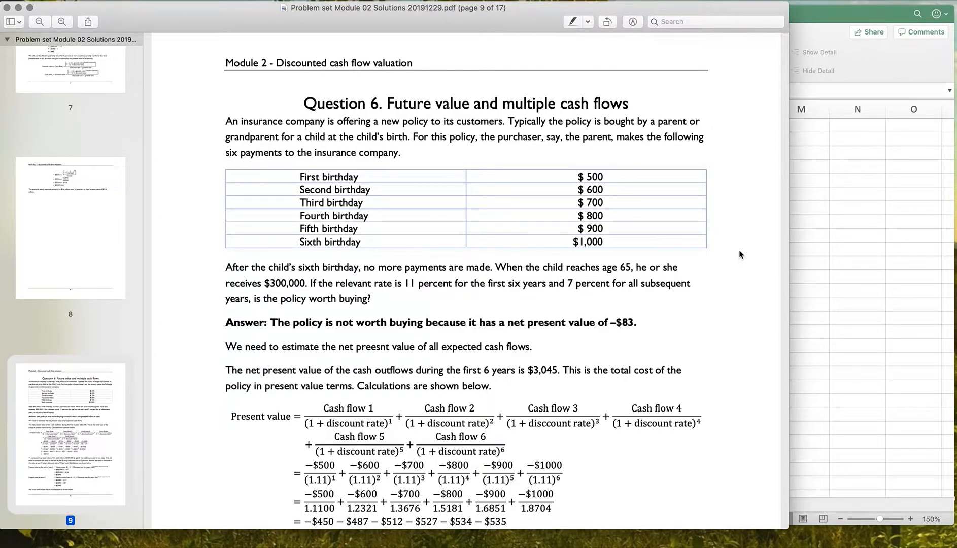
{"action": "left_click", "coordinate": [804, 237]}
{"action": "type", "text": "0.11"}
{"action": "key", "text": "Left"}
Enter 0 in C4 as the payment for year 0
{"action": "key", "text": "Down"}
{"action": "key", "text": "Down"}
{"action": "key", "text": "Down"}
{"action": "key", "text": "Down"}
{"action": "key", "text": "Right"}
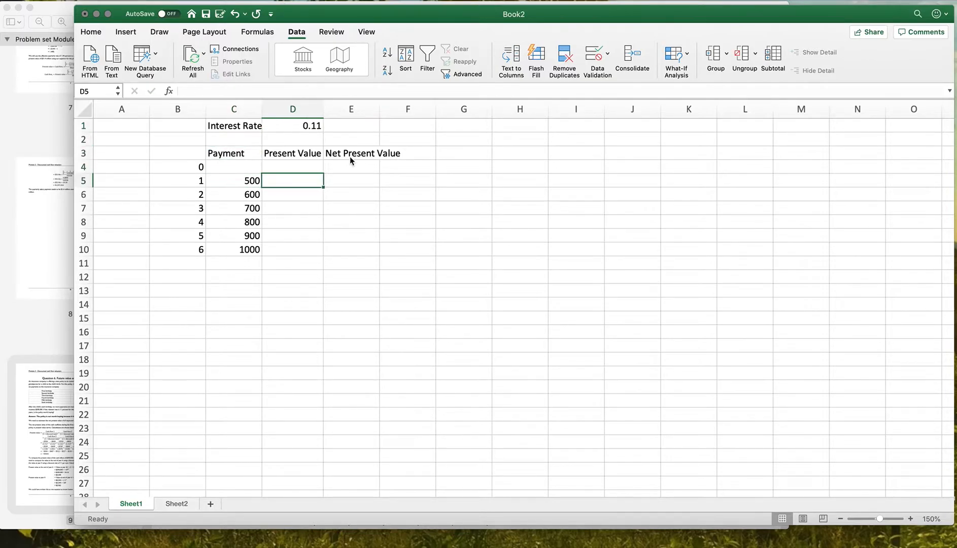
{"action": "key", "text": "Left"}
{"action": "key", "text": "Up"}
{"action": "type", "text": "0"}
{"action": "key", "text": "Right"}
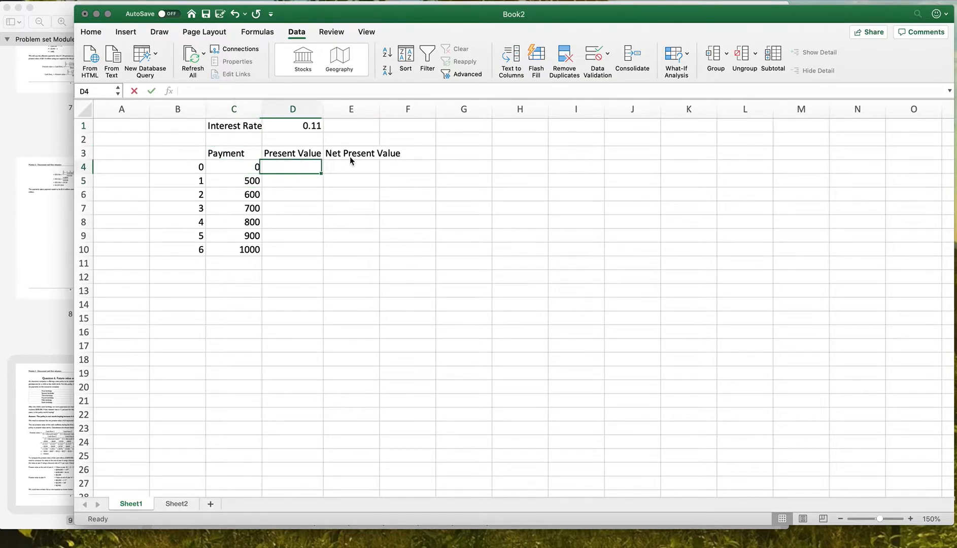
Enter the present value formula =C4/(1+$D$1)^B4 in D4, with an absolute reference to the interest rate
{"action": "type", "text": "="}
{"action": "key", "text": "Left"}
{"action": "type", "text": "/(1+"}
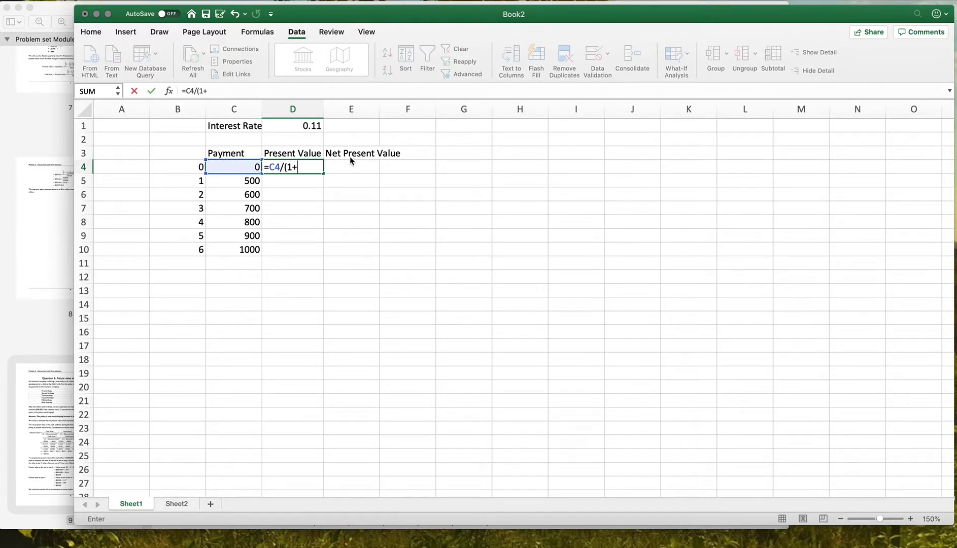
{"action": "left_click", "coordinate": [315, 124]}
{"action": "key", "text": "F4"}
{"action": "type", "text": ")^"}
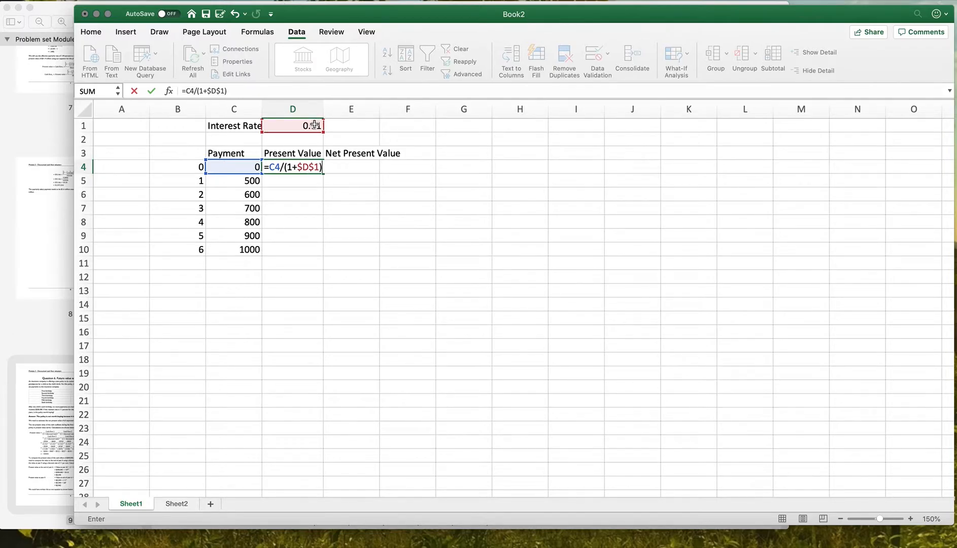
{"action": "key", "text": "Left"}
{"action": "key", "text": "Left"}
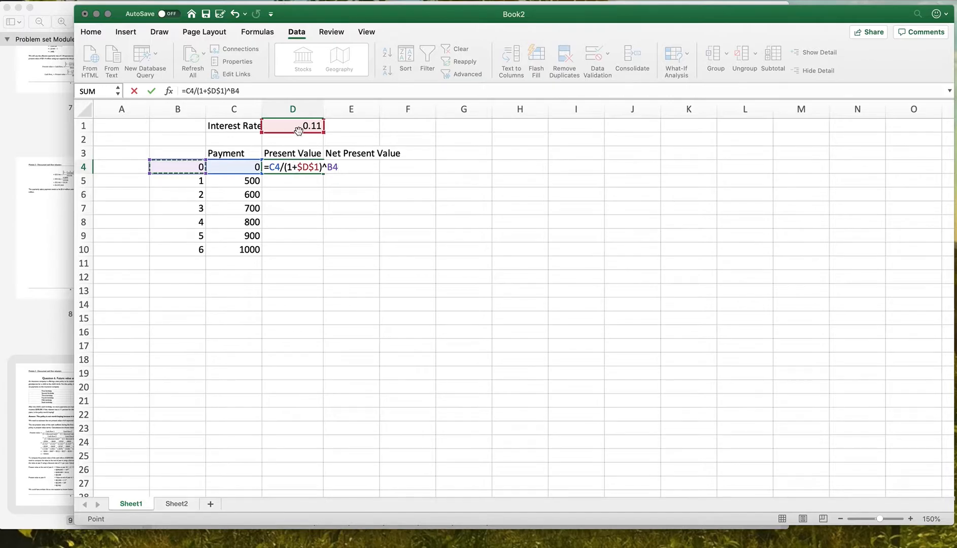
{"action": "key", "text": "Return"}
Copy the present value formula from D4 into D5:D10
{"action": "key", "text": "Up"}
{"action": "key", "text": "super+c"}
{"action": "key", "text": "Down"}
{"action": "key", "text": "shift+Down"}
{"action": "key", "text": "shift+Down"}
{"action": "key", "text": "shift+Down"}
{"action": "key", "text": "shift+Down"}
{"action": "key", "text": "shift+Down"}
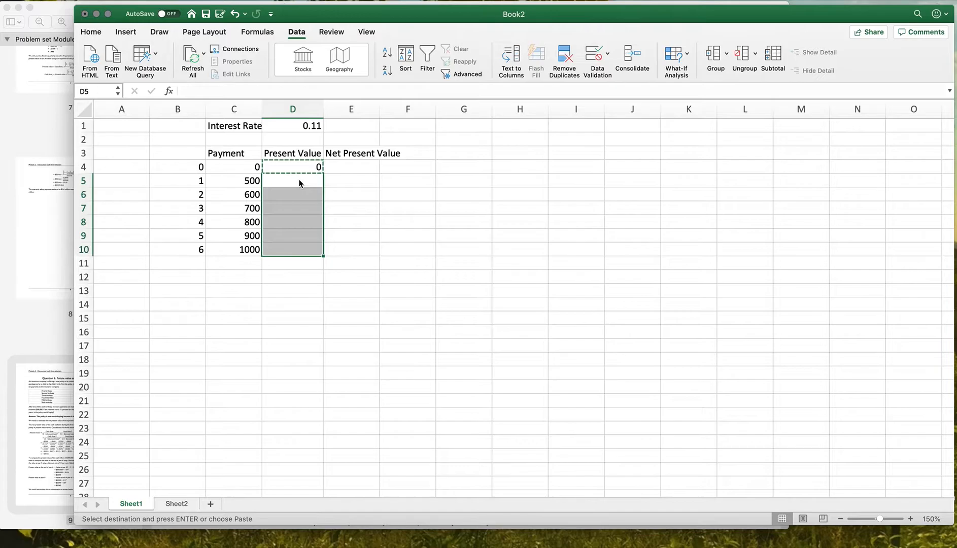
{"action": "key", "text": "super+v"}
Sum the present values D4:D10 in E4 under Net Present Value
{"action": "key", "text": "Right"}
{"action": "key", "text": "Up"}
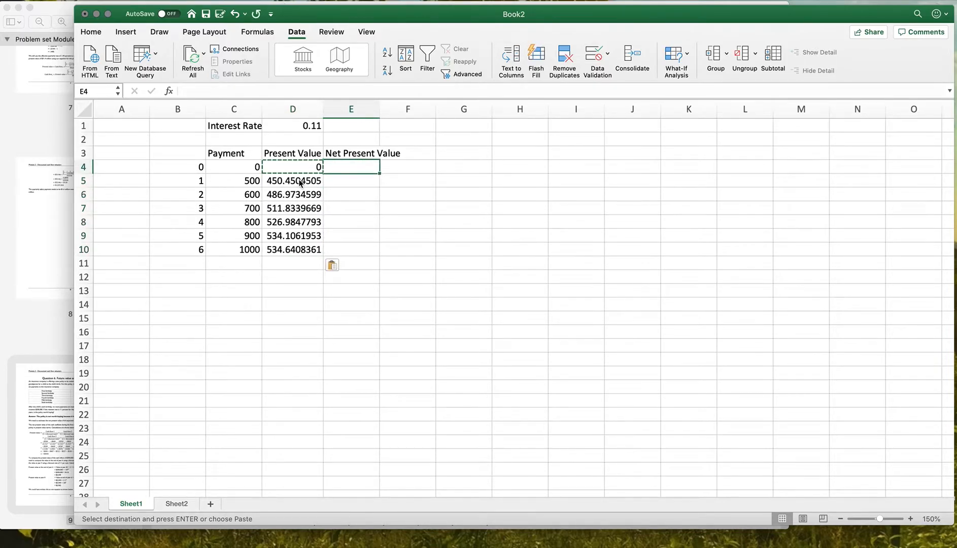
{"action": "key", "text": "Escape"}
{"action": "type", "text": "=sum("}
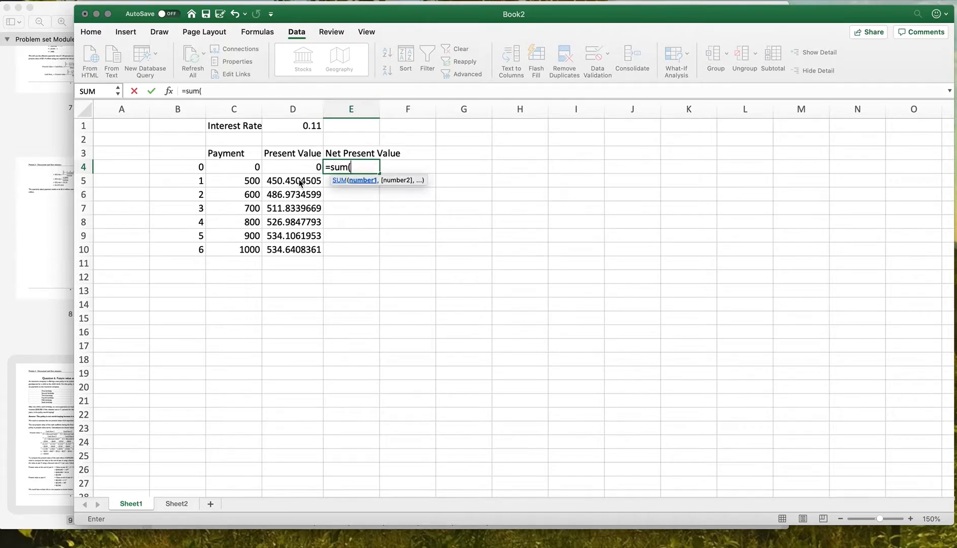
{"action": "key", "text": "Left"}
{"action": "key", "text": "shift+Down"}
{"action": "key", "text": "shift+Down"}
{"action": "key", "text": "shift+Down"}
{"action": "key", "text": "shift+Down"}
{"action": "key", "text": "shift+Down"}
{"action": "key", "text": "shift+Down"}
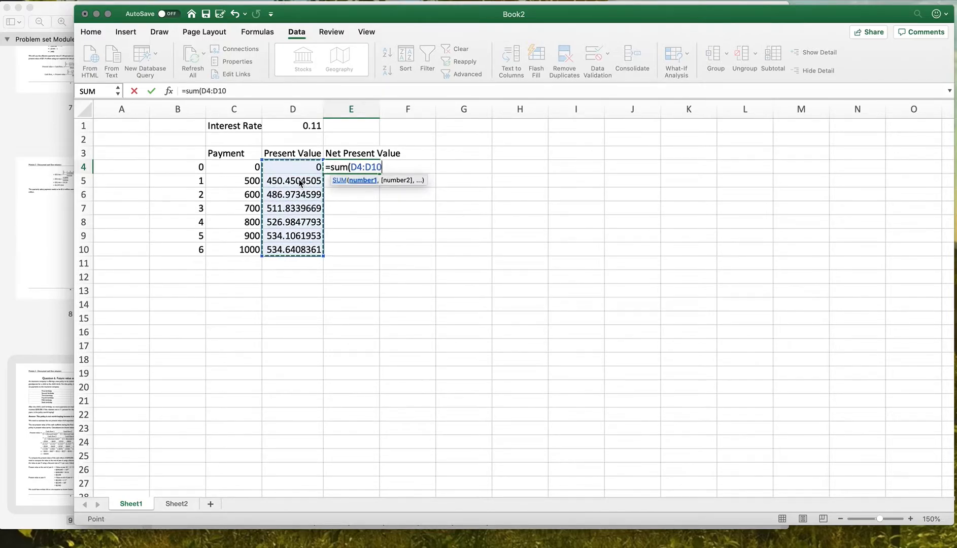
{"action": "key", "text": "Return"}
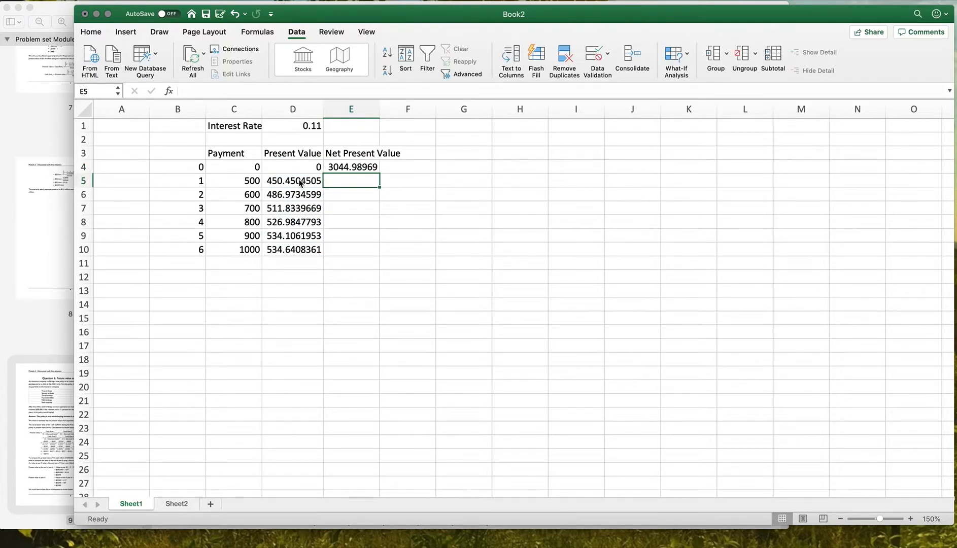
Format the net present value in E4 as dollars with no decimal places
{"action": "key", "text": "Up"}
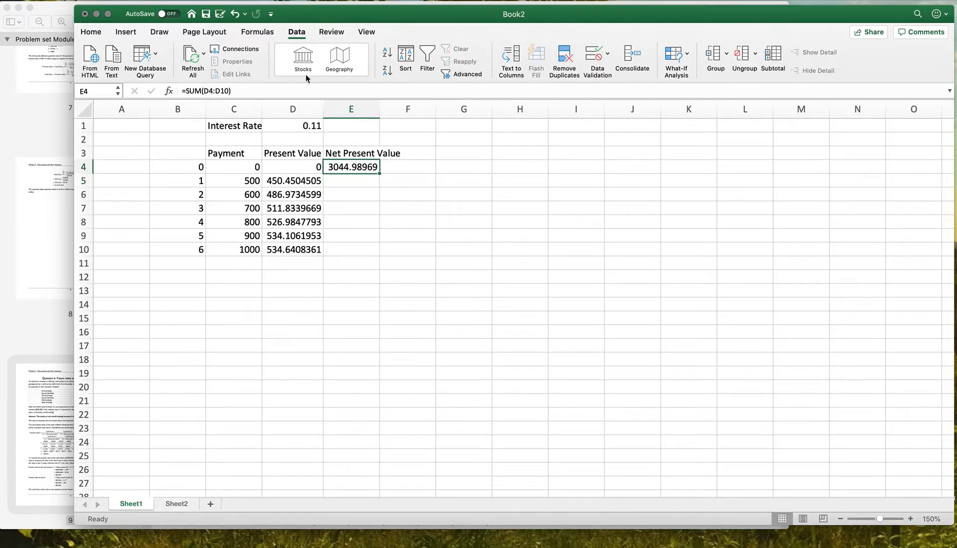
{"action": "left_click", "coordinate": [91, 32]}
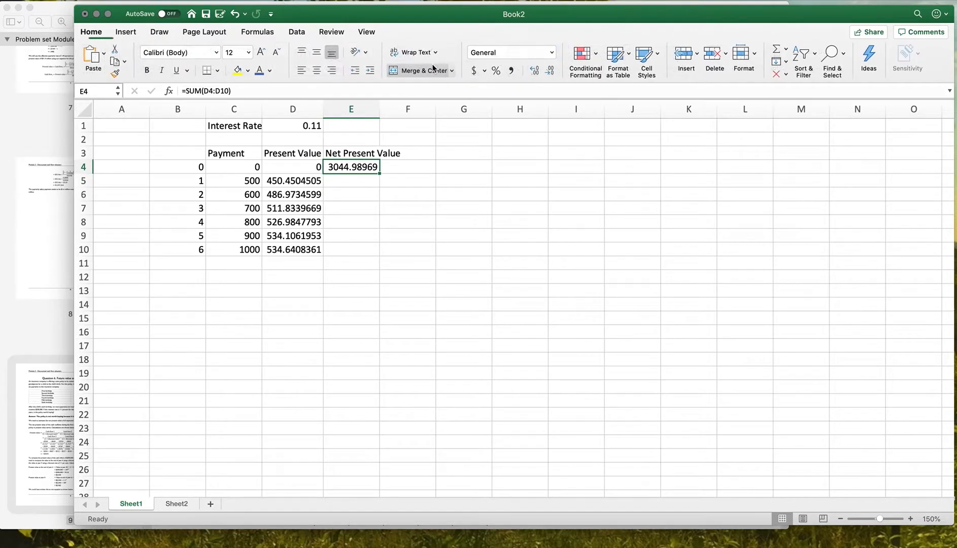
{"action": "left_click", "coordinate": [473, 71]}
{"action": "left_click", "coordinate": [550, 71]}
{"action": "left_click", "coordinate": [550, 71]}
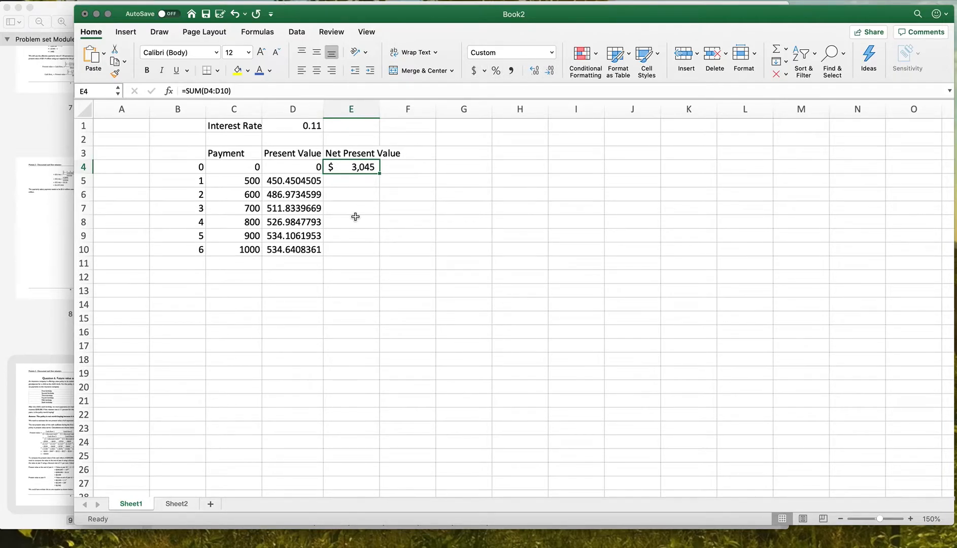
Enter age 65 in B13, check the payout and subsequent rate in the PDF, and enter 300000 in C13
{"action": "left_click", "coordinate": [194, 290]}
{"action": "type", "text": "65"}
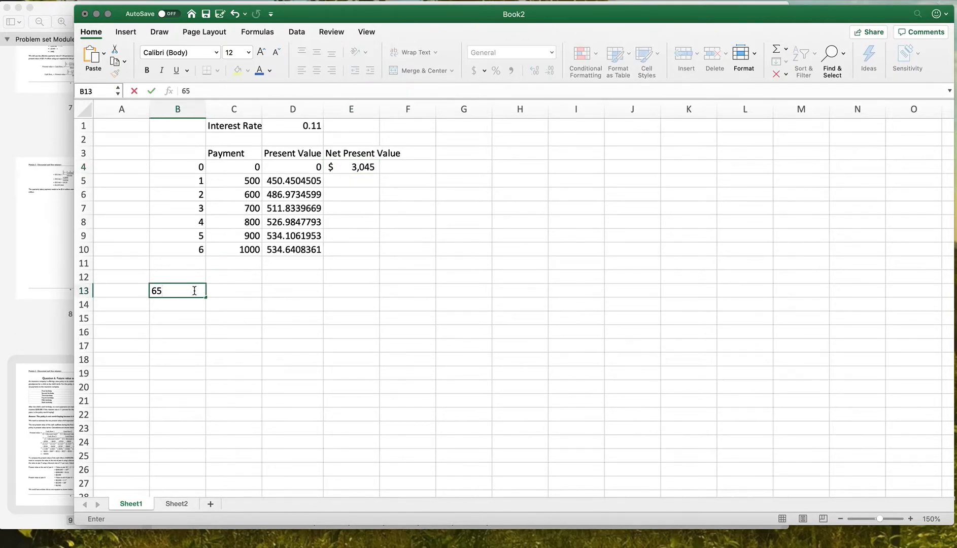
{"action": "key", "text": "Tab"}
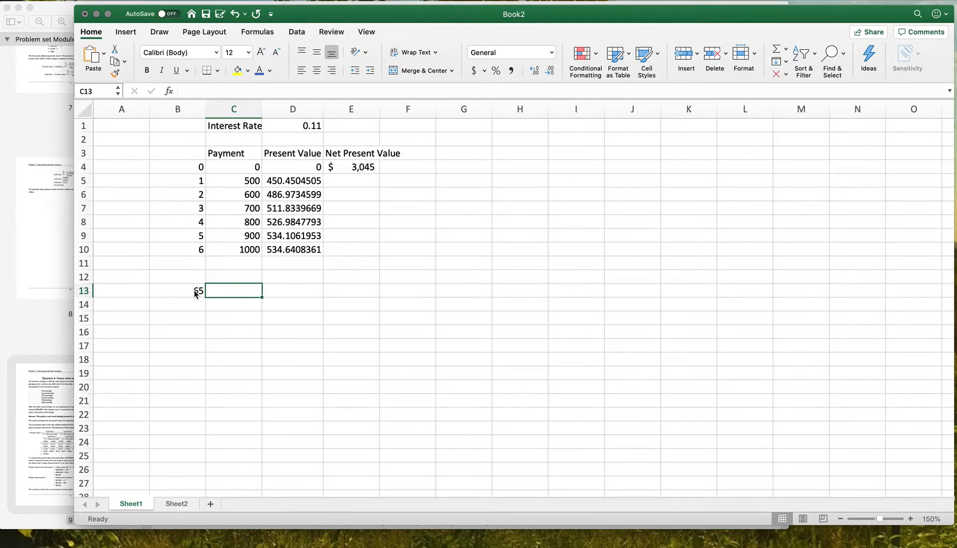
{"action": "left_click", "coordinate": [27, 313]}
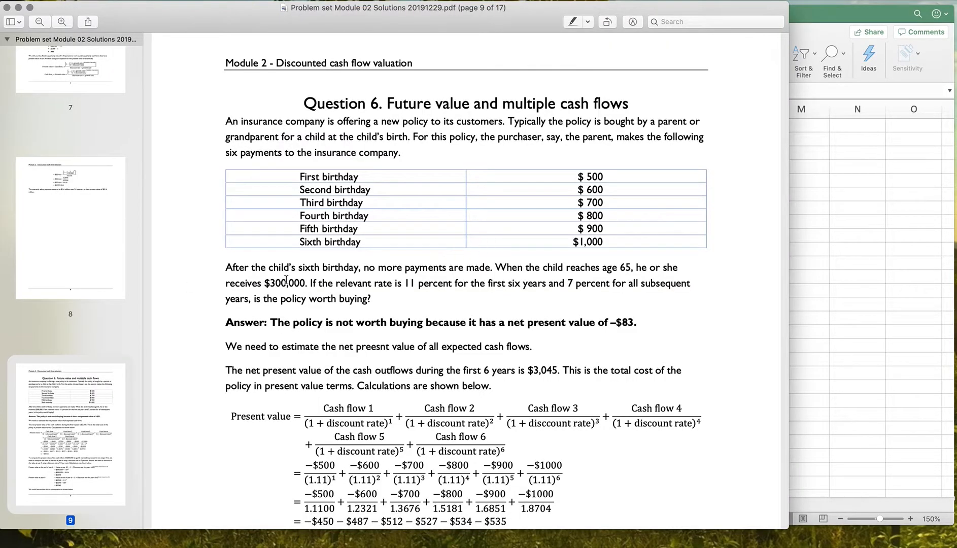
{"action": "left_click_drag", "start_coordinate": [263, 282], "coordinate": [304, 282]}
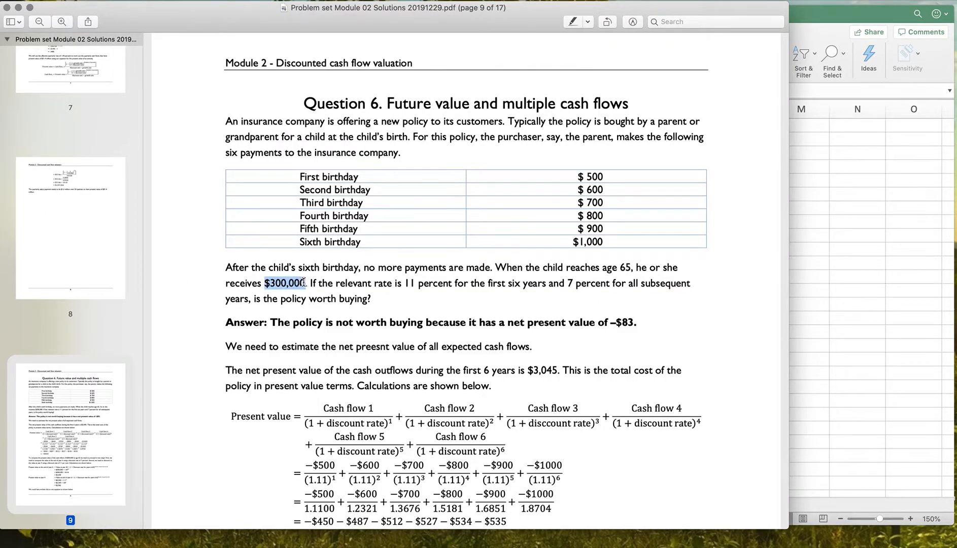
{"action": "left_click", "coordinate": [567, 284]}
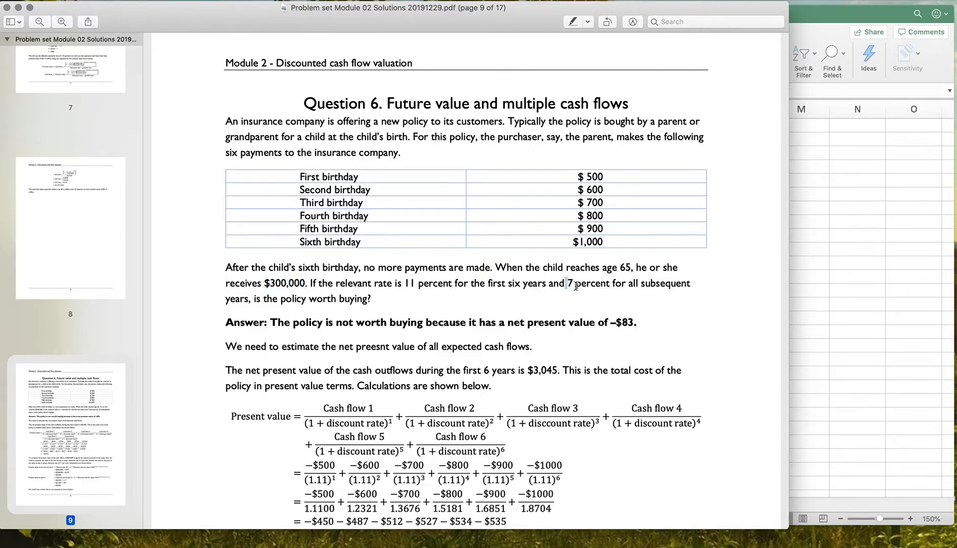
{"action": "left_click", "coordinate": [852, 263]}
{"action": "left_click", "coordinate": [260, 291]}
{"action": "type", "text": "300000"}
{"action": "key", "text": "Return"}
Format the payout in C13 as dollars with no decimal places
{"action": "left_click", "coordinate": [260, 291]}
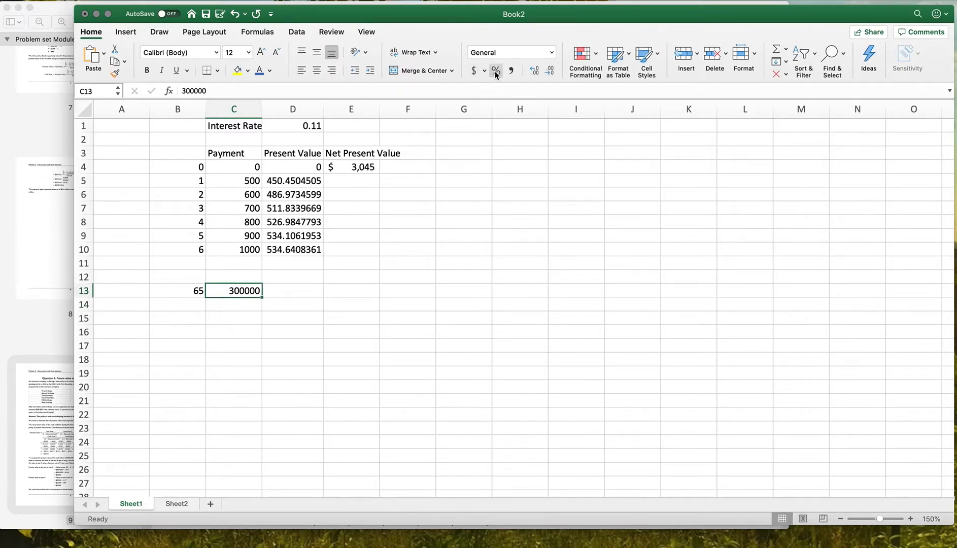
{"action": "left_click", "coordinate": [474, 72]}
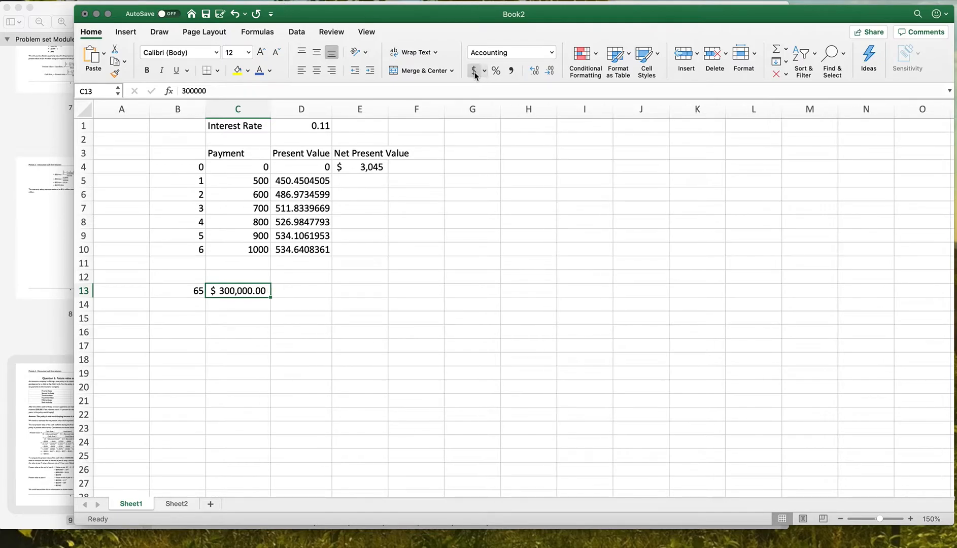
{"action": "left_click", "coordinate": [551, 71]}
{"action": "left_click", "coordinate": [550, 71]}
Discount the C13 payout in E13 with =C13/((1.11)^6)*(1.07^59), accepting the suggested formula correction
{"action": "left_click", "coordinate": [353, 290]}
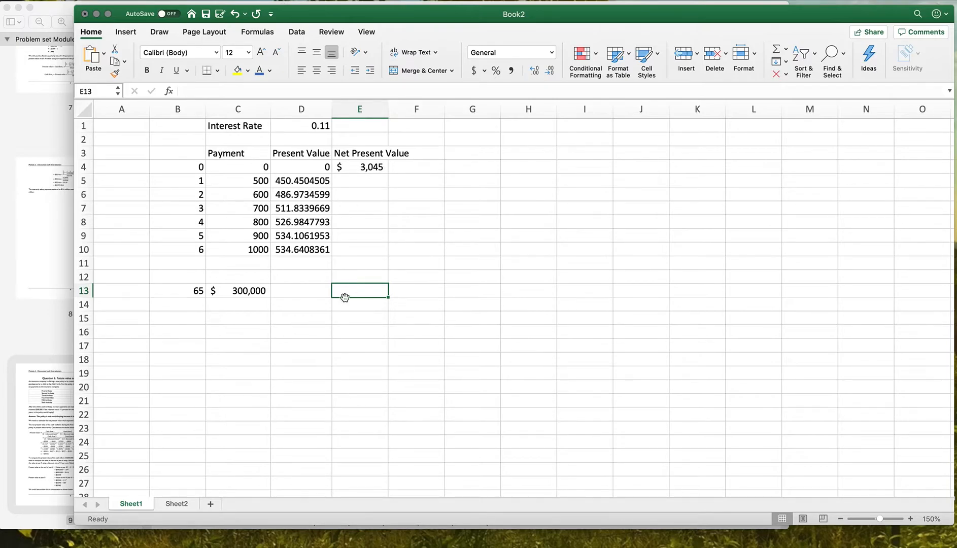
{"action": "type", "text": "="}
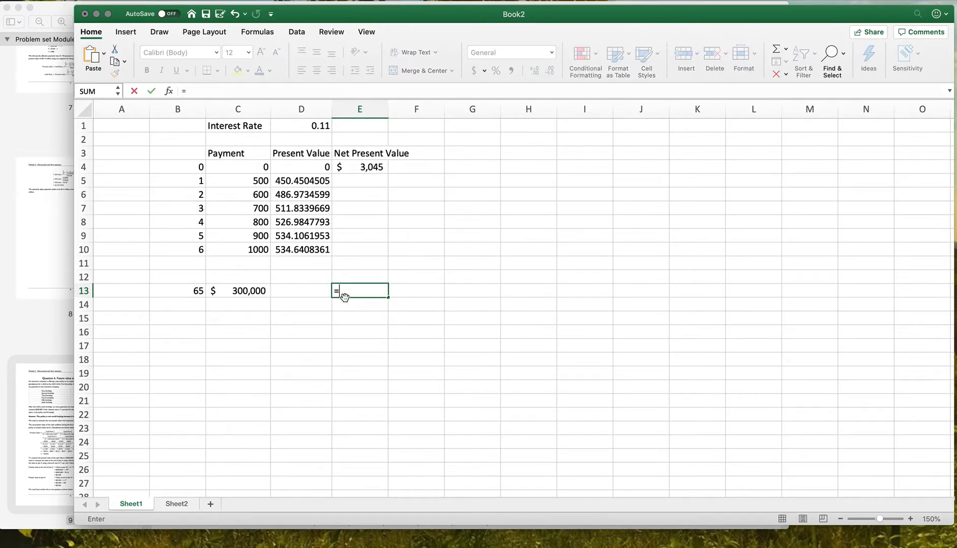
{"action": "key", "text": "Left"}
{"action": "key", "text": "Left"}
{"action": "type", "text": "/("}
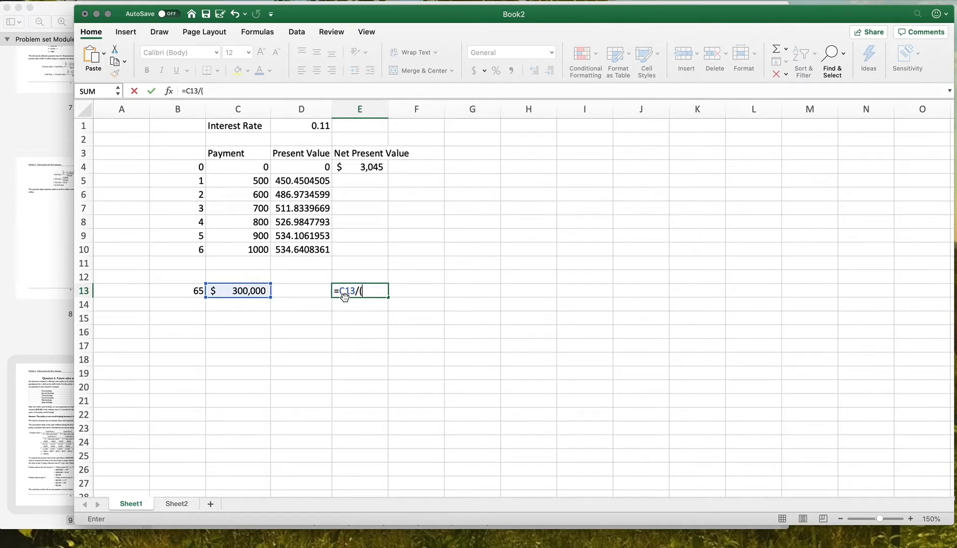
{"action": "type", "text": "1.11)^6"}
{"action": "left_click", "coordinate": [202, 92]}
{"action": "type", "text": "("}
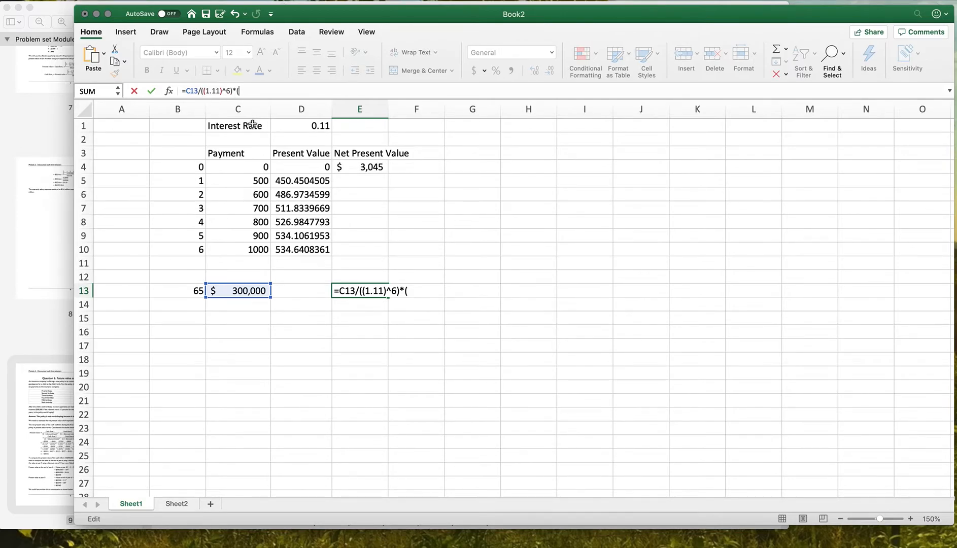
{"action": "type", "text": "1.07^59))"}
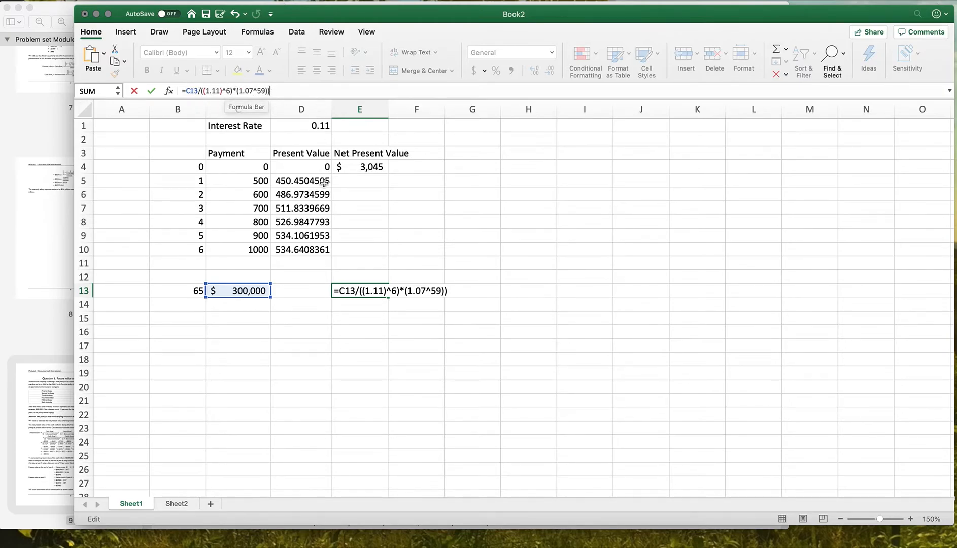
{"action": "key", "text": "Return"}
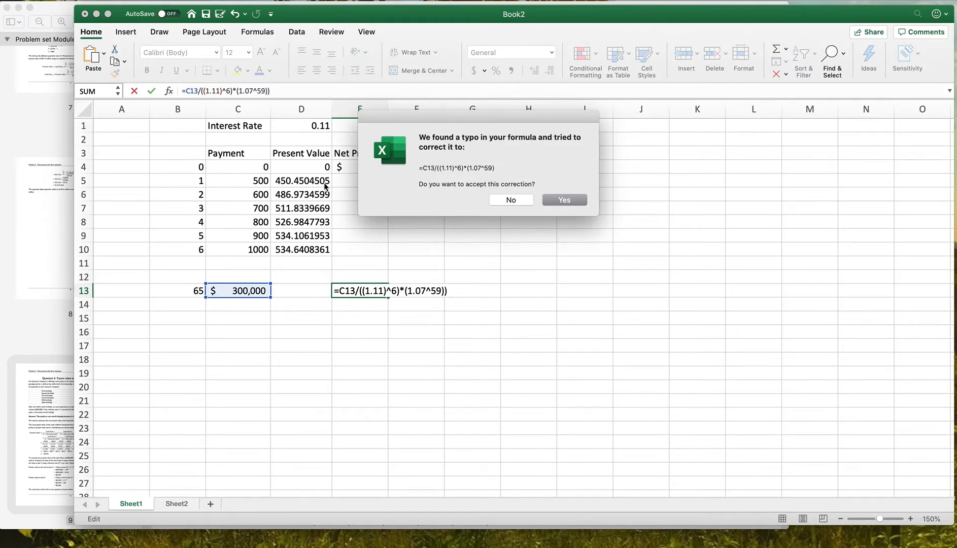
{"action": "key", "text": "Return"}
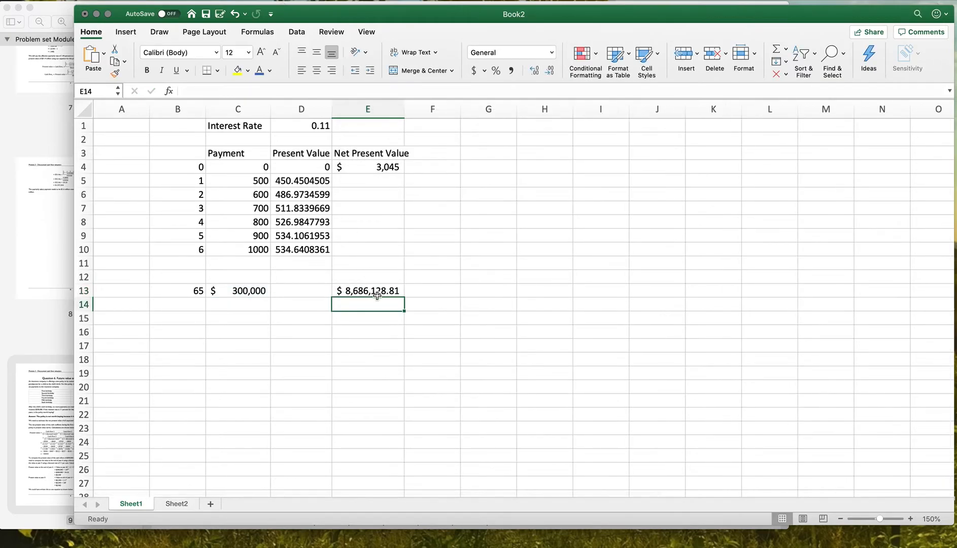
Correct the E13 formula to =C13/((1.11^6)*(1.07^59)) and show its result with no decimal places
{"action": "left_click", "coordinate": [373, 290]}
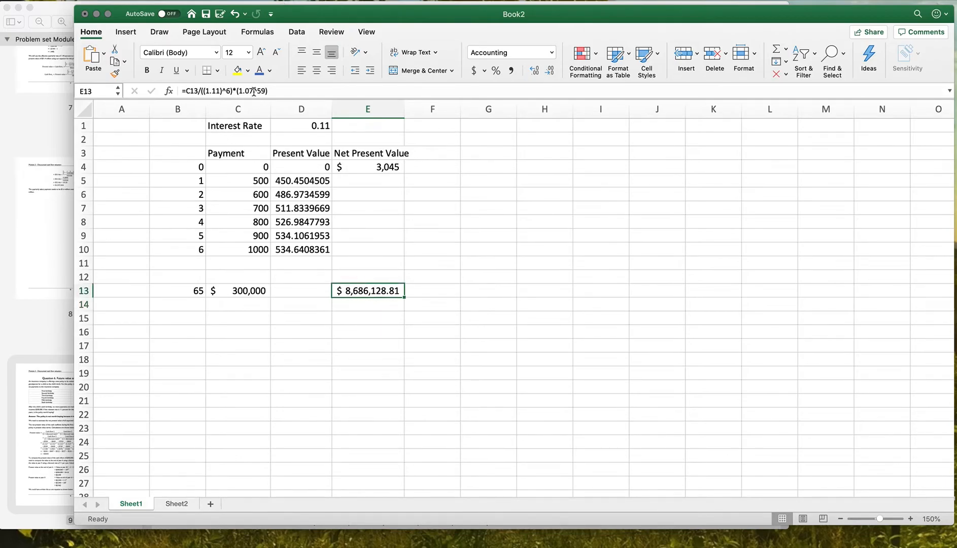
{"action": "left_click", "coordinate": [222, 90]}
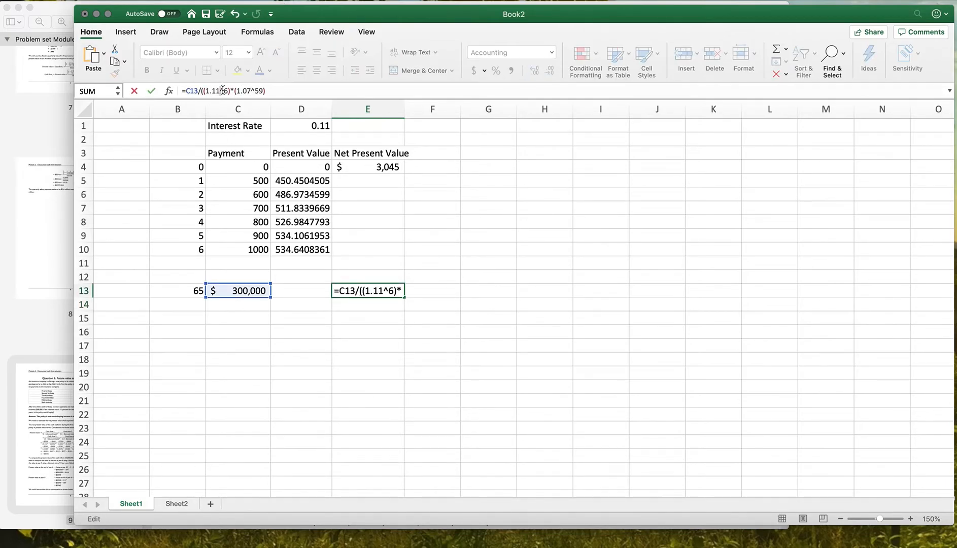
{"action": "key", "text": "Return"}
{"action": "key", "text": "Return"}
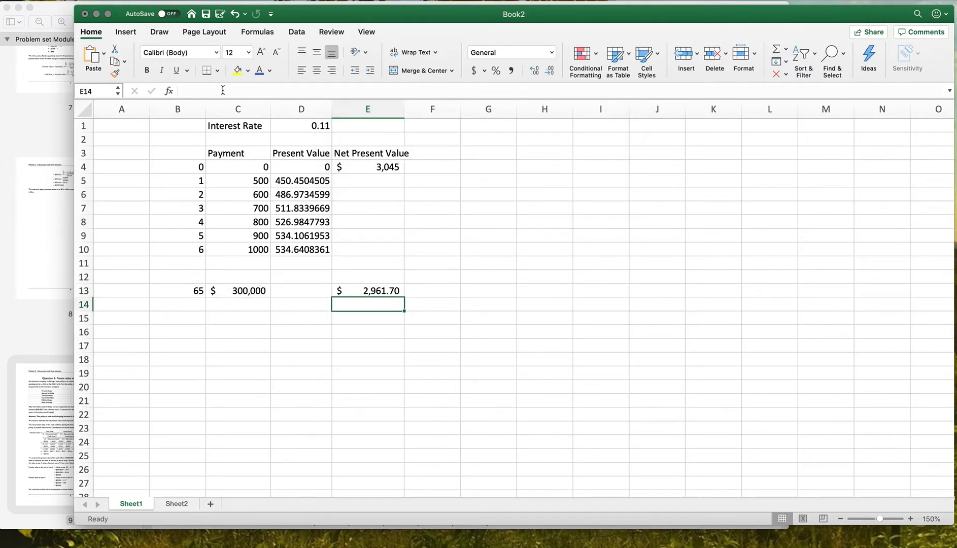
{"action": "key", "text": "Up"}
{"action": "left_click", "coordinate": [549, 70]}
{"action": "left_click", "coordinate": [549, 70]}
{"action": "left_click", "coordinate": [347, 317]}
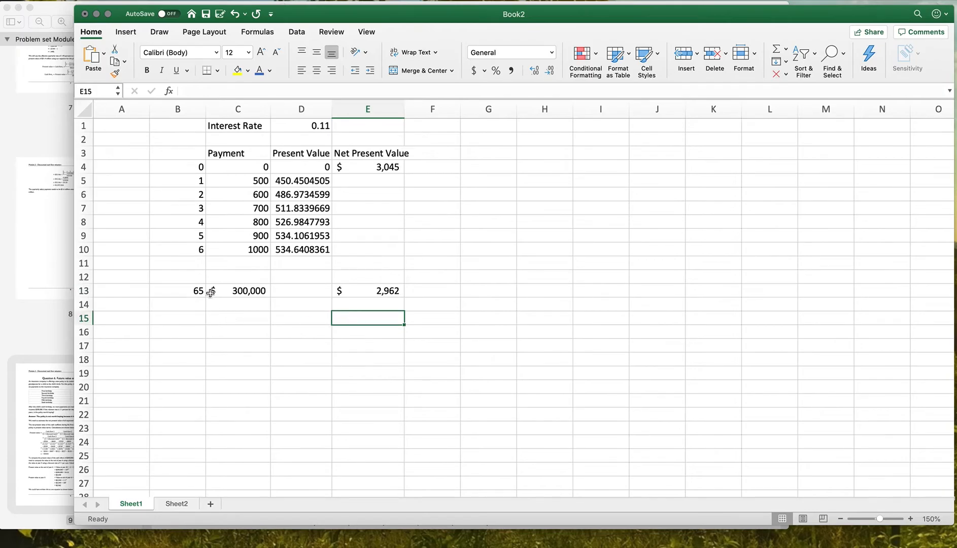
{"action": "type", "text": "="}
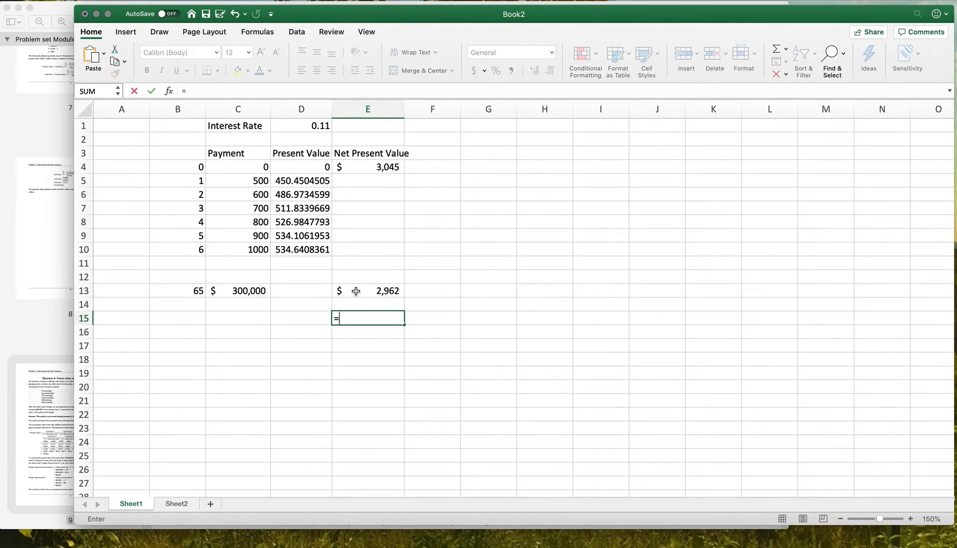
{"action": "key", "text": "Escape"}
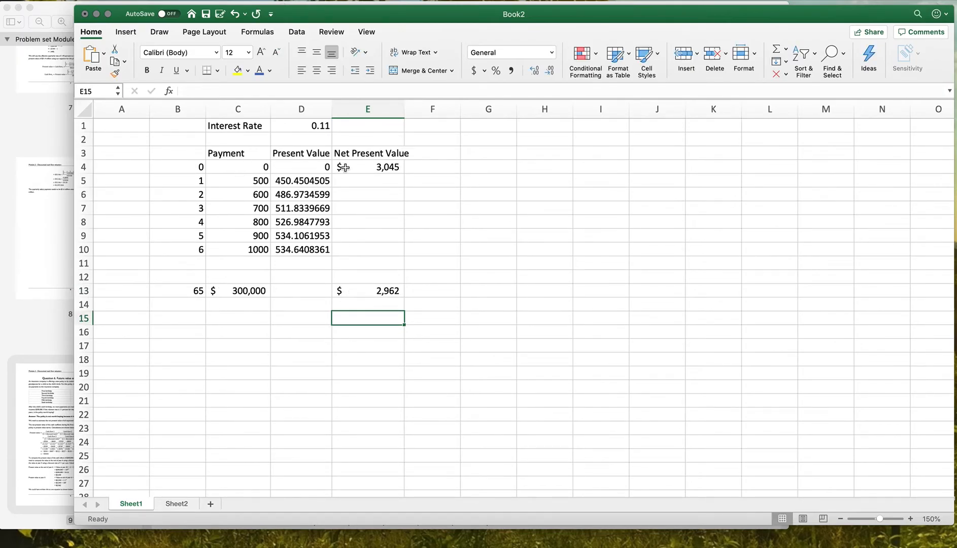
Try making the sum of present values in E4 negative, and undo the change
{"action": "left_click", "coordinate": [360, 166]}
{"action": "left_click", "coordinate": [184, 90]}
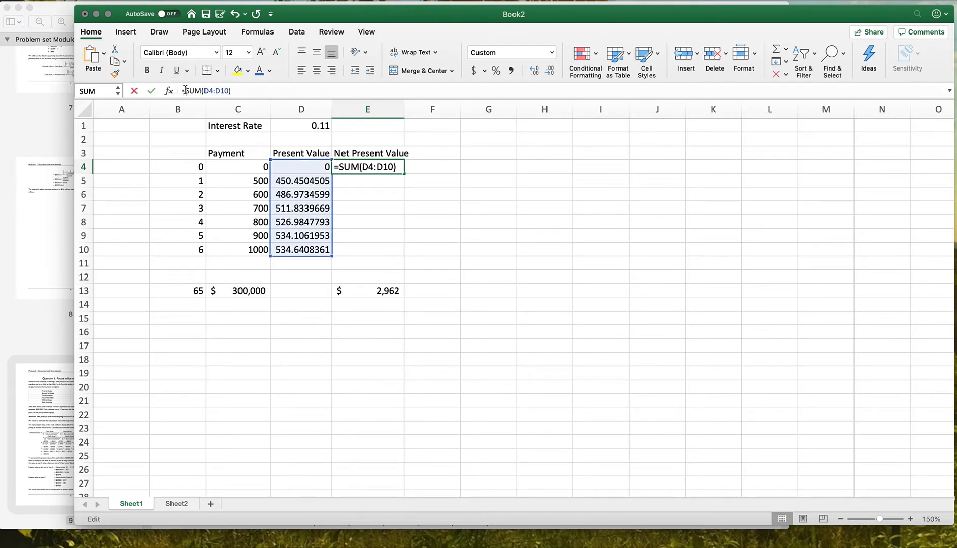
{"action": "type", "text": "-"}
{"action": "key", "text": "Return"}
{"action": "key", "text": "super+z"}
Re-enter the payments in C5:C10 as outflows: -500, -600, -700, -800, -900 and -1000
{"action": "key", "text": "Left"}
{"action": "key", "text": "Left"}
{"action": "key", "text": "Down"}
{"action": "type", "text": "-500"}
{"action": "key", "text": "Return"}
{"action": "type", "text": "-60"}
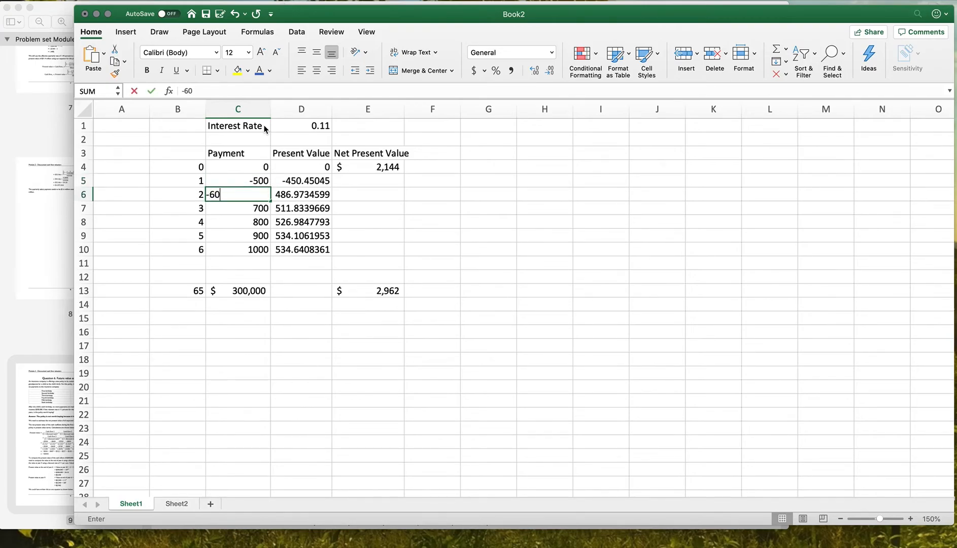
{"action": "type", "text": "0"}
{"action": "key", "text": "Return"}
{"action": "type", "text": "-700"}
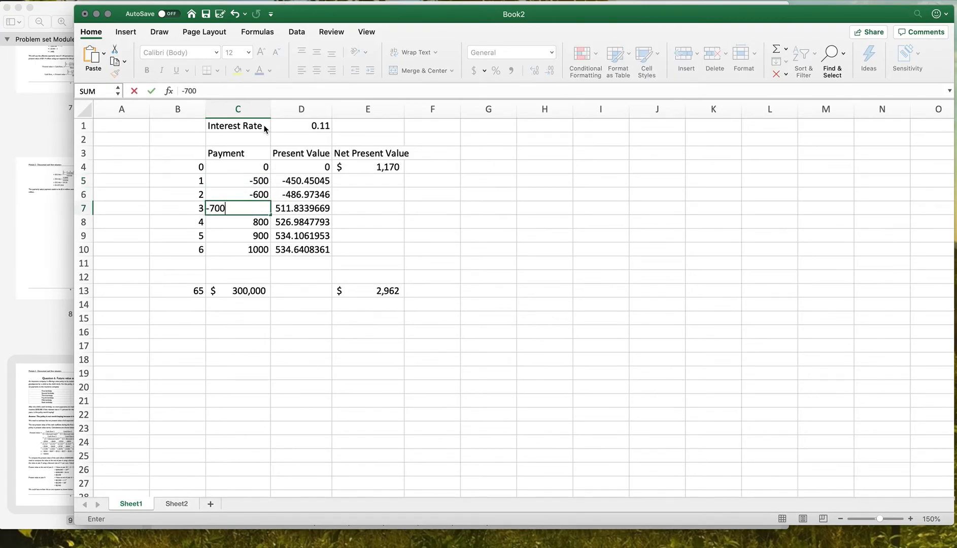
{"action": "key", "text": "Return"}
{"action": "type", "text": "-800"}
{"action": "key", "text": "Return"}
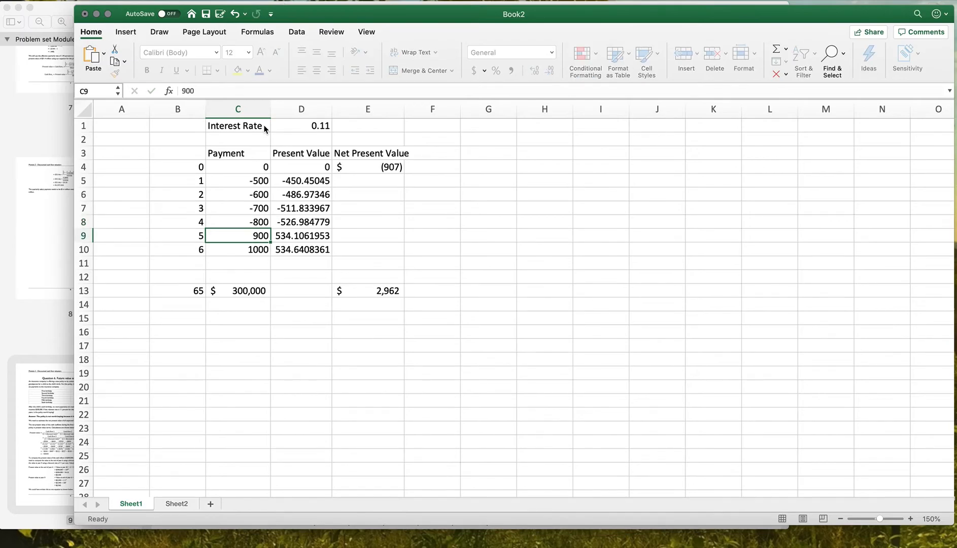
{"action": "type", "text": "-900"}
{"action": "key", "text": "Return"}
{"action": "type", "text": "-1000"}
{"action": "key", "text": "Return"}
{"action": "left_click_drag", "start_coordinate": [252, 179], "coordinate": [256, 250]}
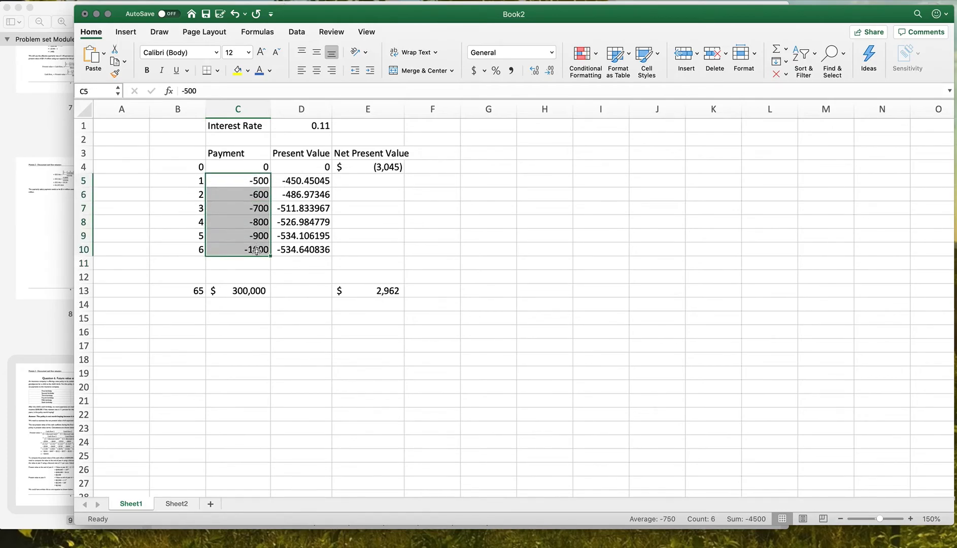
{"action": "left_click", "coordinate": [246, 290]}
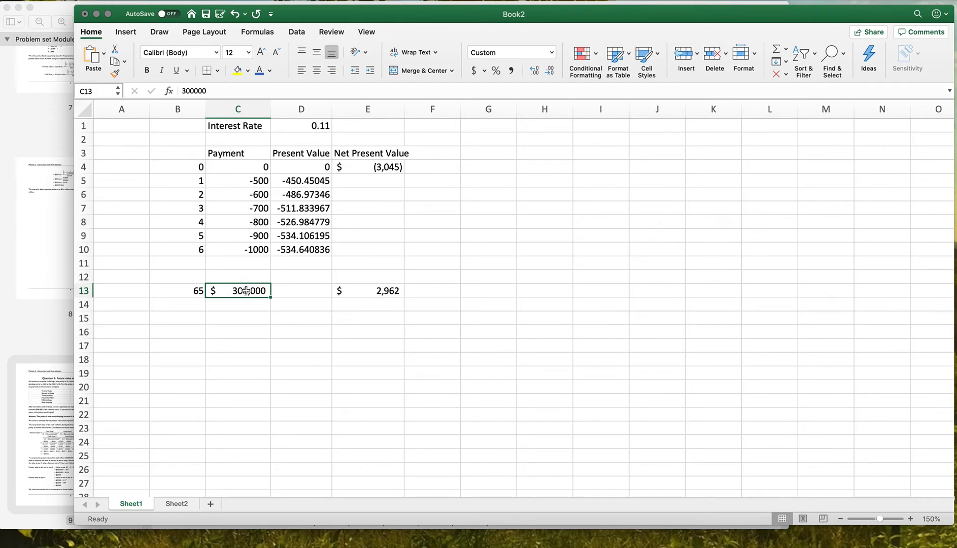
Sum E4:E13 in E15 to combine the present values of the payments and the payout
{"action": "left_click", "coordinate": [390, 320]}
{"action": "type", "text": "="}
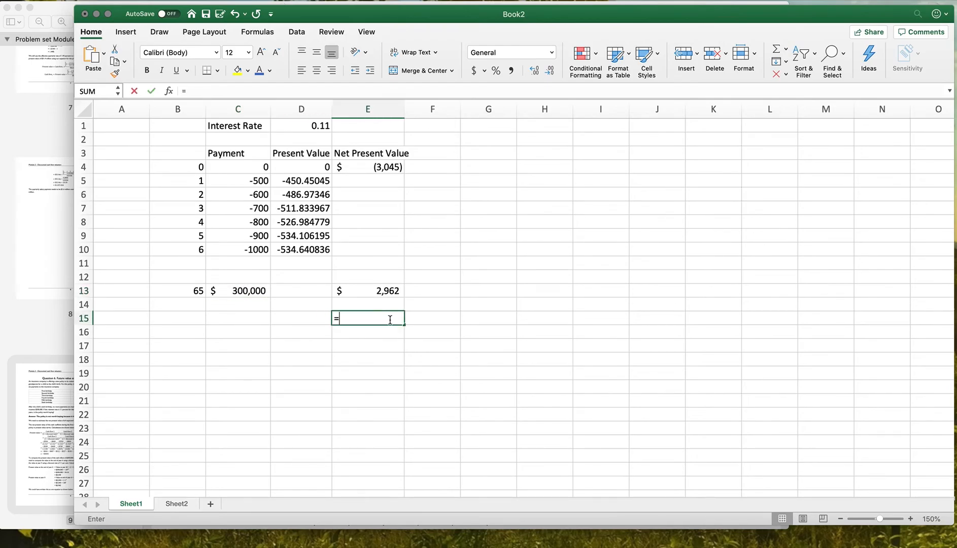
{"action": "type", "text": "sum("}
{"action": "key", "text": "Up"}
{"action": "key", "text": "Up"}
{"action": "key", "text": "shift+Up"}
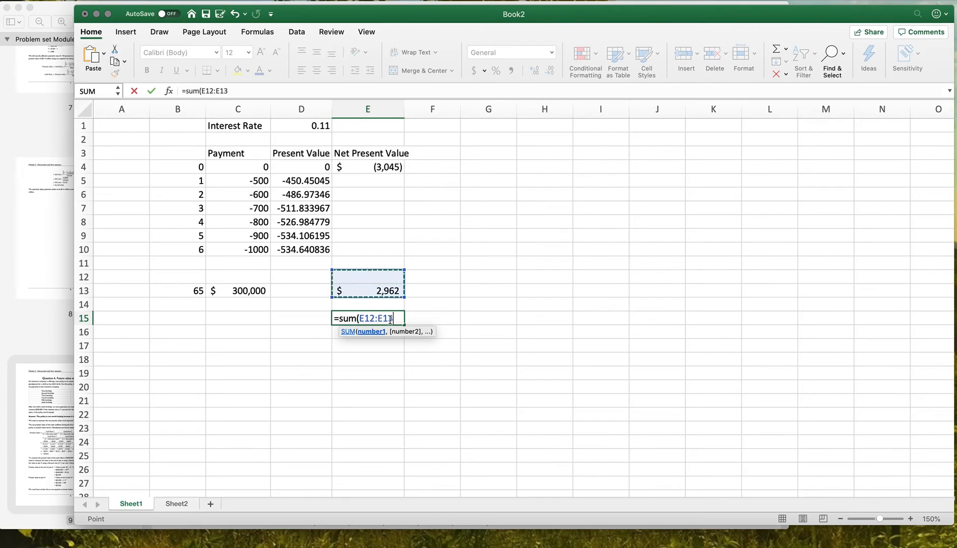
{"action": "key", "text": "shift+Up"}
{"action": "key", "text": "shift+Up"}
{"action": "key", "text": "shift+Up"}
{"action": "key", "text": "shift+Up"}
{"action": "key", "text": "shift+Up"}
{"action": "key", "text": "shift+Up"}
{"action": "key", "text": "shift+Up"}
{"action": "key", "text": "shift+Up"}
{"action": "key", "text": "Return"}
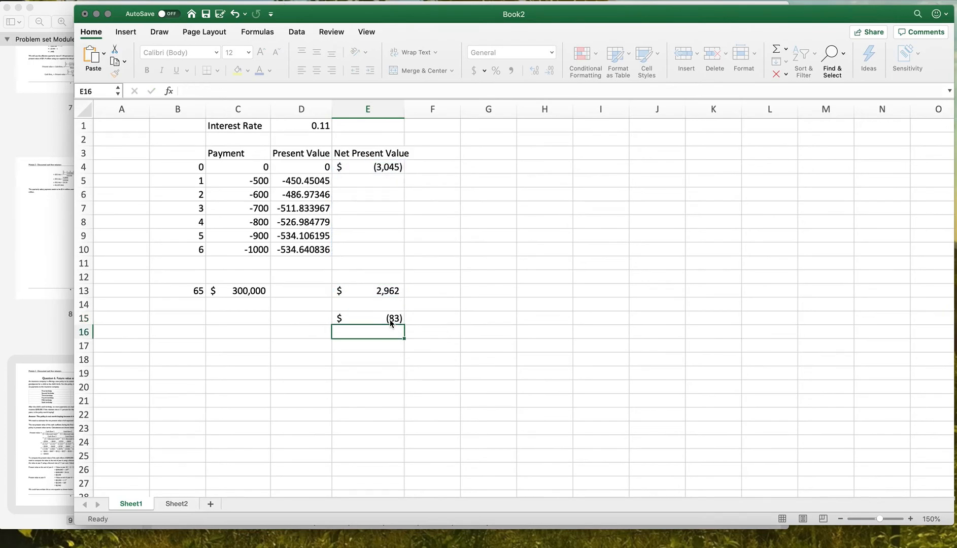
Compare the total in E15 with the worked present value solution in the problem set PDF
{"action": "left_click", "coordinate": [390, 319]}
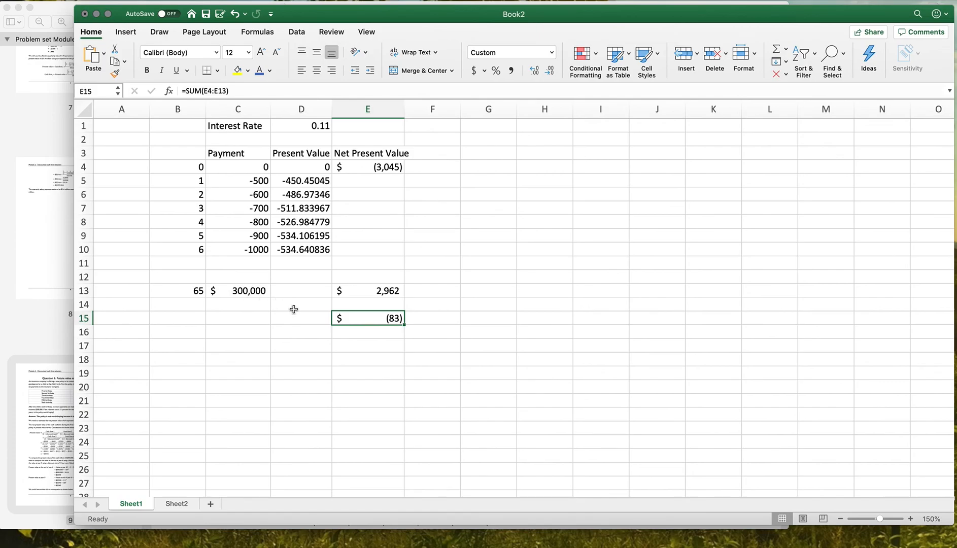
{"action": "left_click", "coordinate": [50, 324]}
{"action": "scroll", "coordinate": [415, 300], "scroll_direction": "down", "scroll_amount": 20}
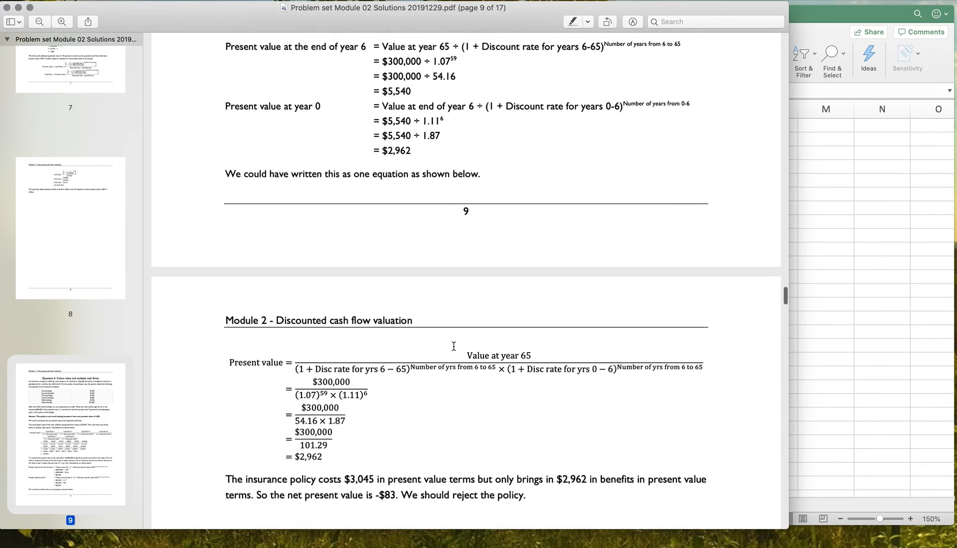